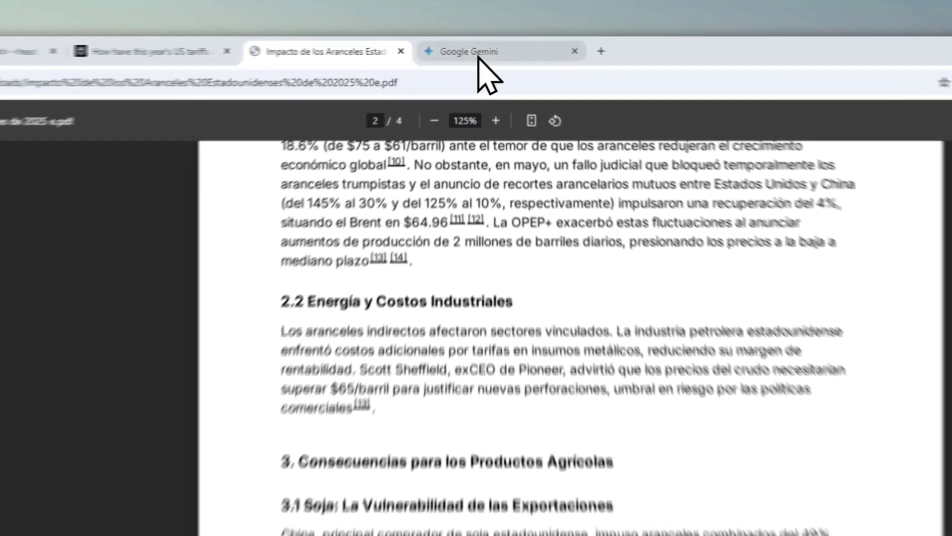
- Bring up the Gemini start page with 2.5 Pro (preview) as the model, checking the tariffs PDF
left_click(489, 48)
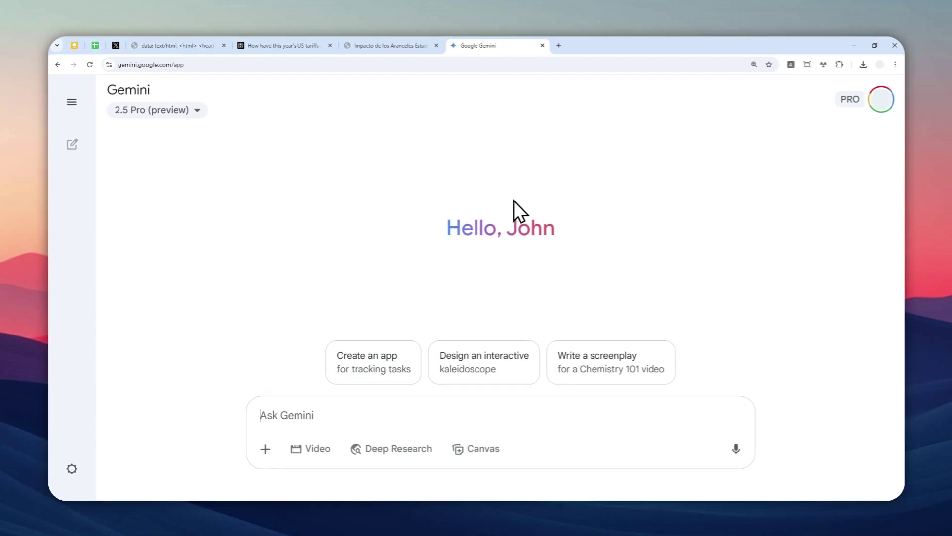
left_click(153, 105)
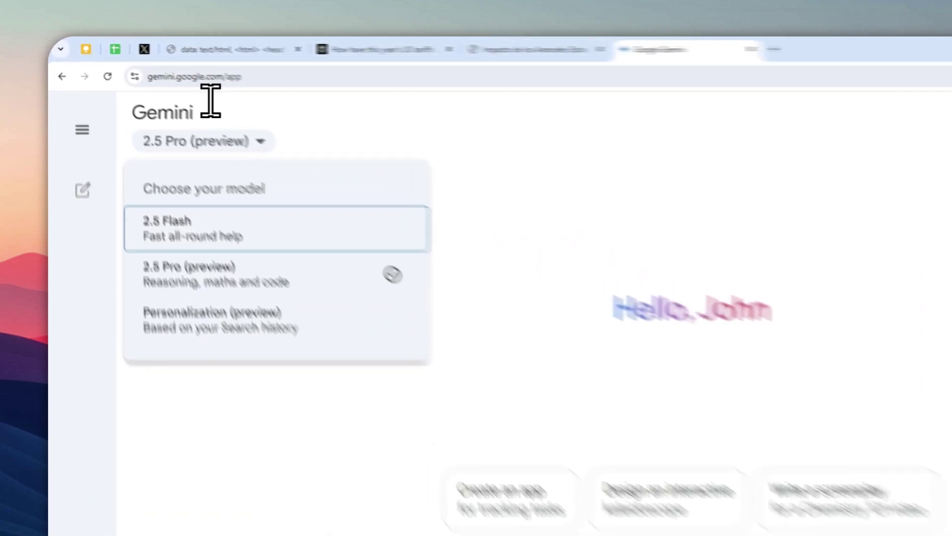
left_click(149, 65)
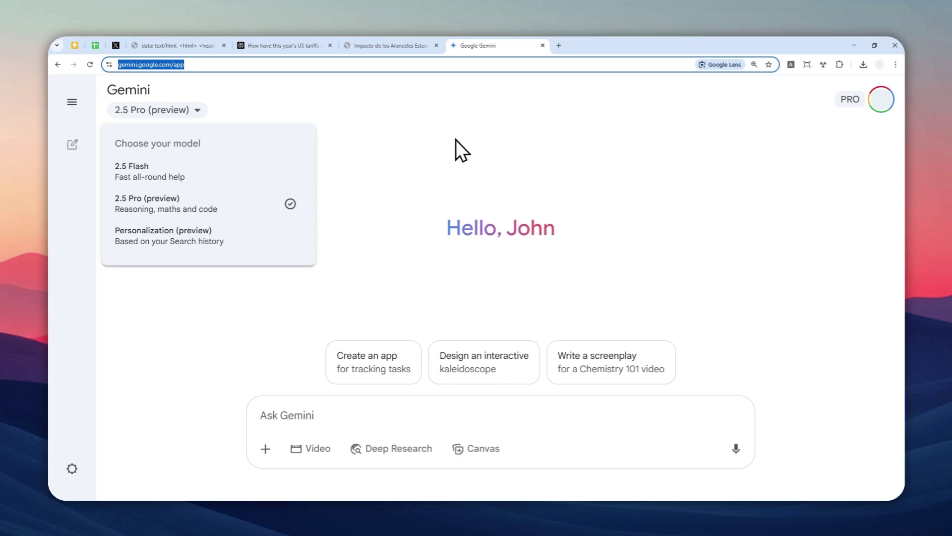
left_click(392, 45)
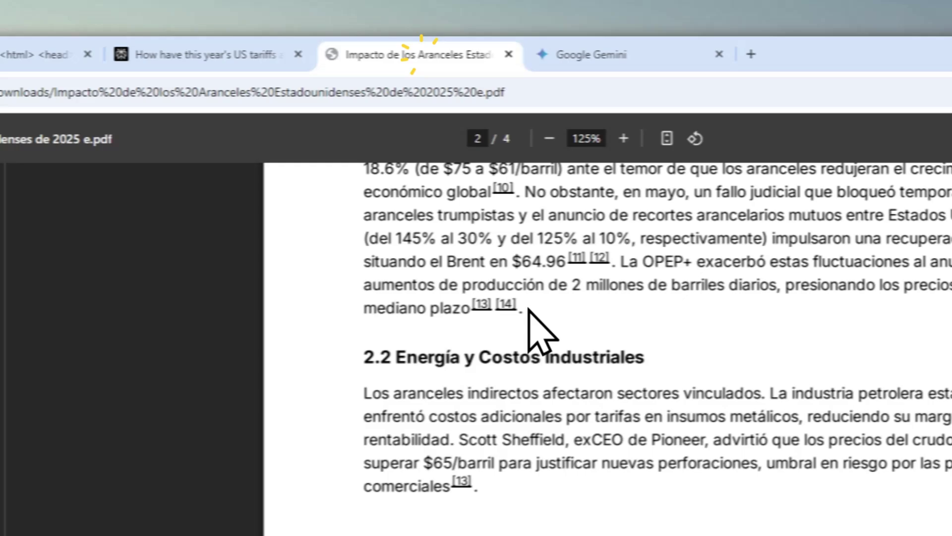
scroll(565, 391, "down", 15)
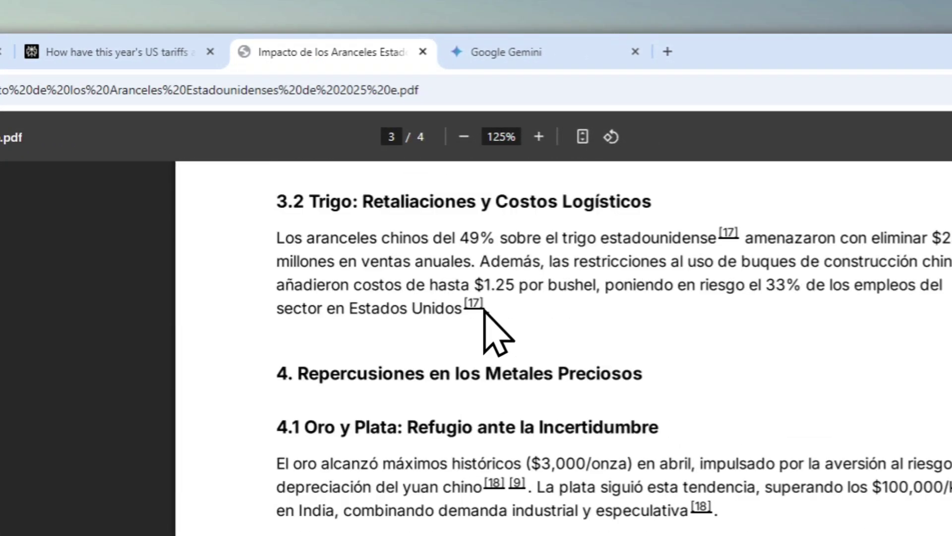
left_click(503, 52)
- Reload the Gemini start page and reopen the model list to keep 2.5 Pro (preview)
left_click(223, 99)
left_click(277, 94)
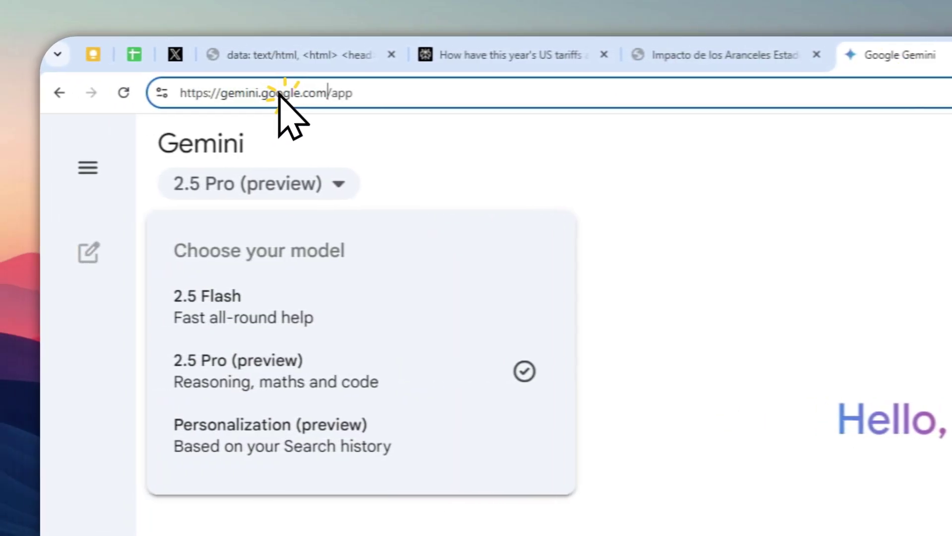
key("Return")
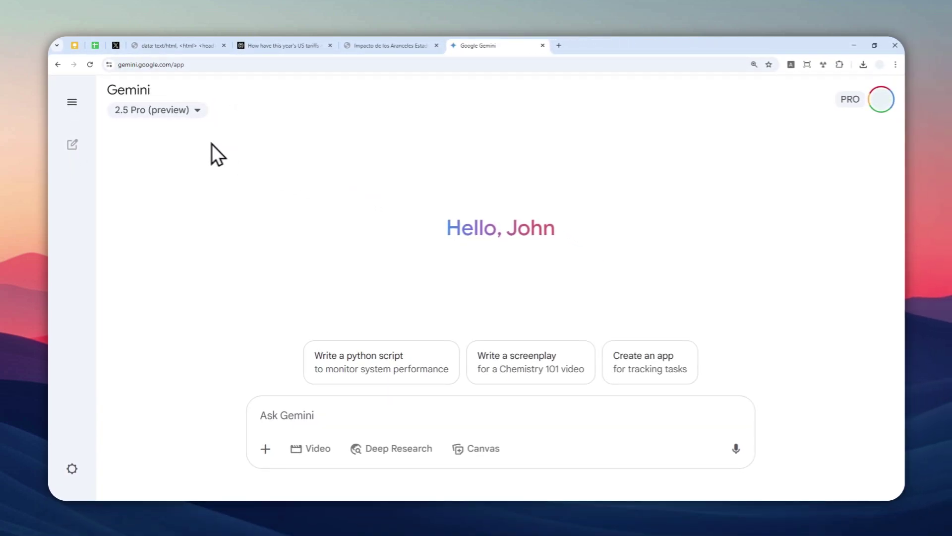
left_click(153, 111)
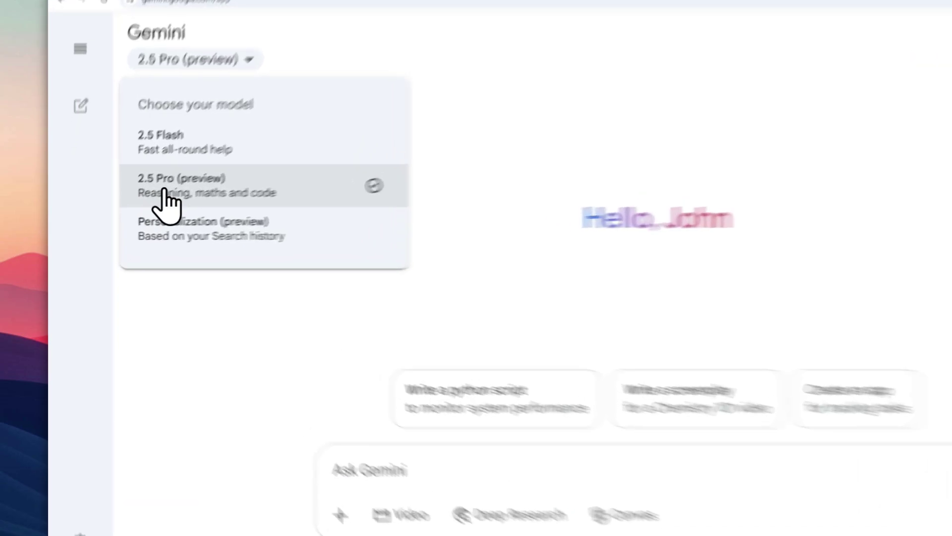
- Keep 2.5 Pro (preview), then drag the Spanish tariffs PDF into the Ask Gemini box
left_click(128, 207)
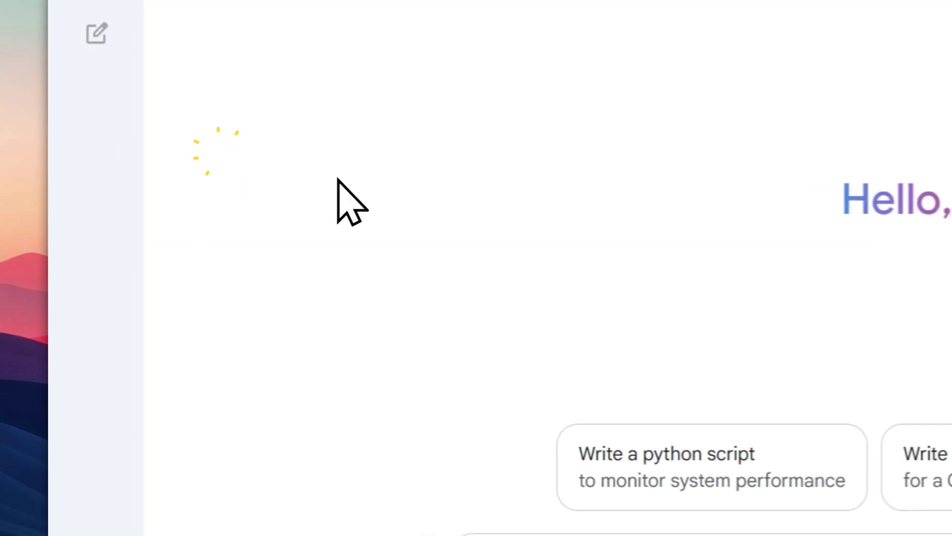
left_click(480, 535)
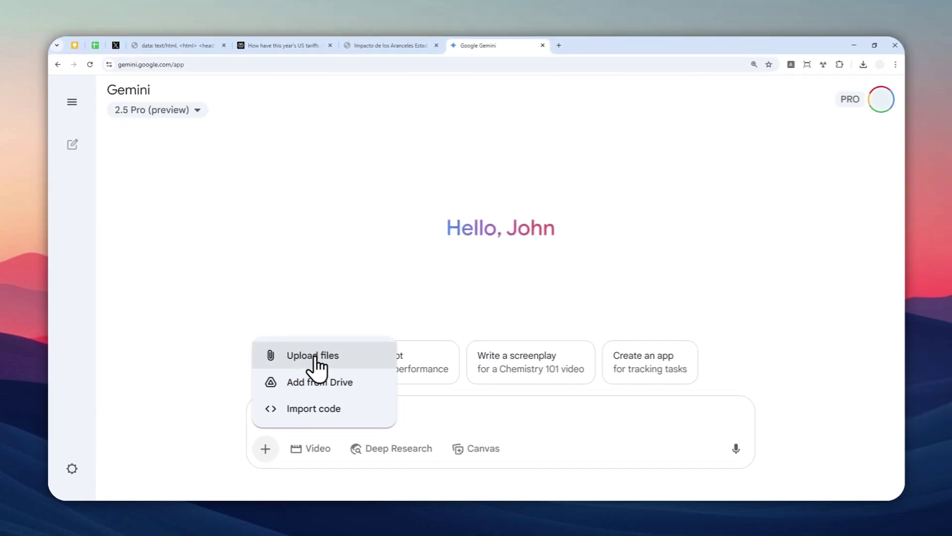
left_click(265, 449)
left_click(370, 46)
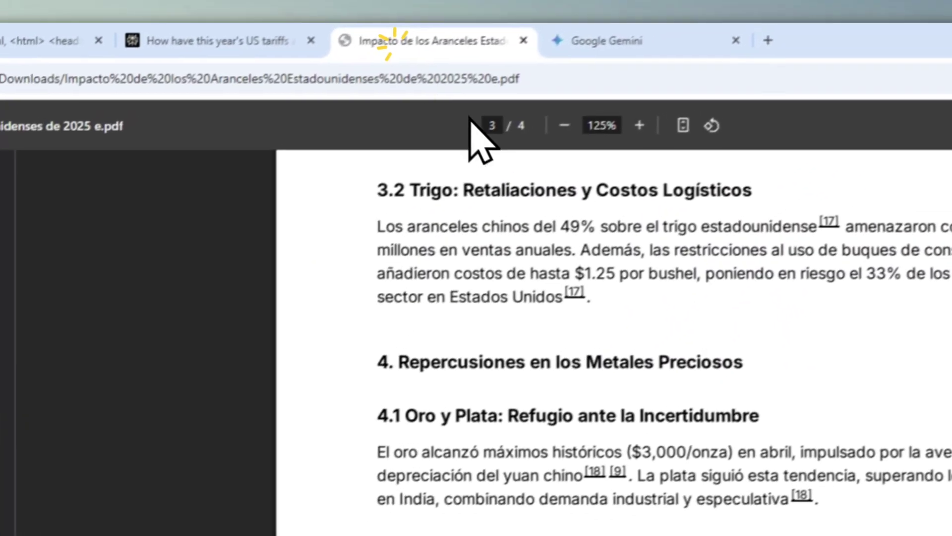
scroll(654, 372, "up", 20)
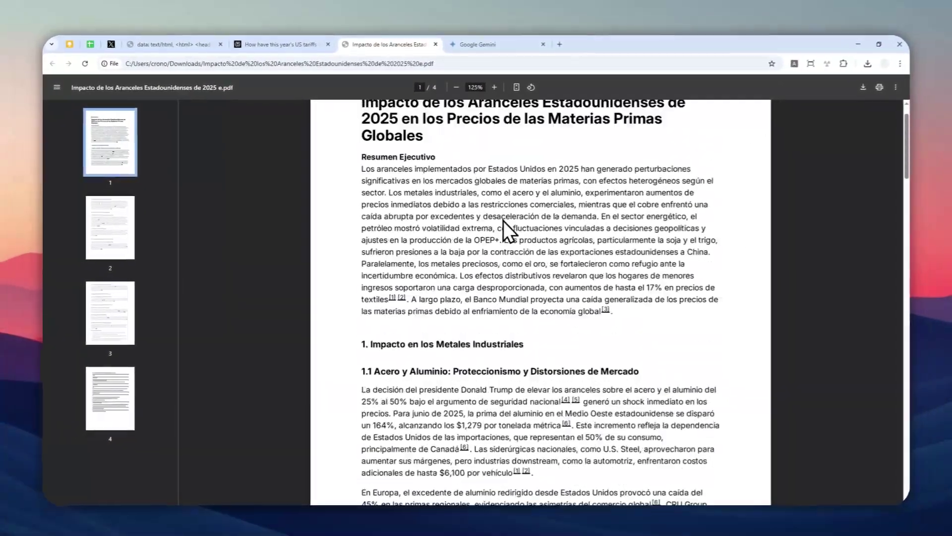
scroll(452, 204, "down", 8)
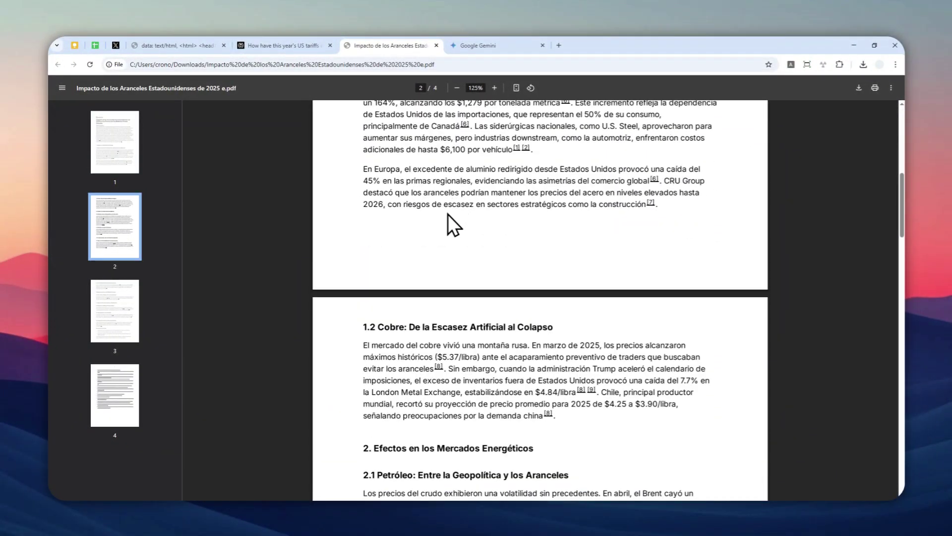
scroll(447, 214, "down", 3)
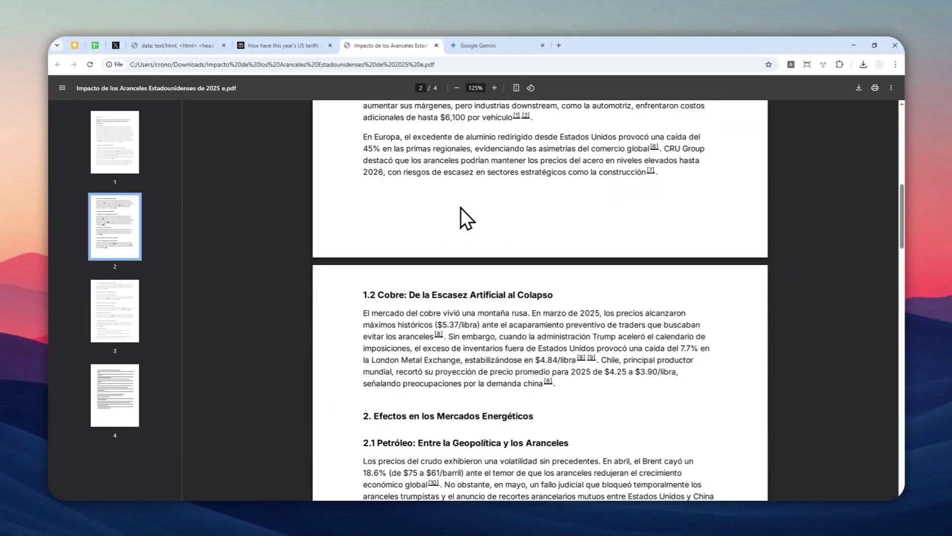
scroll(463, 209, "down", 2)
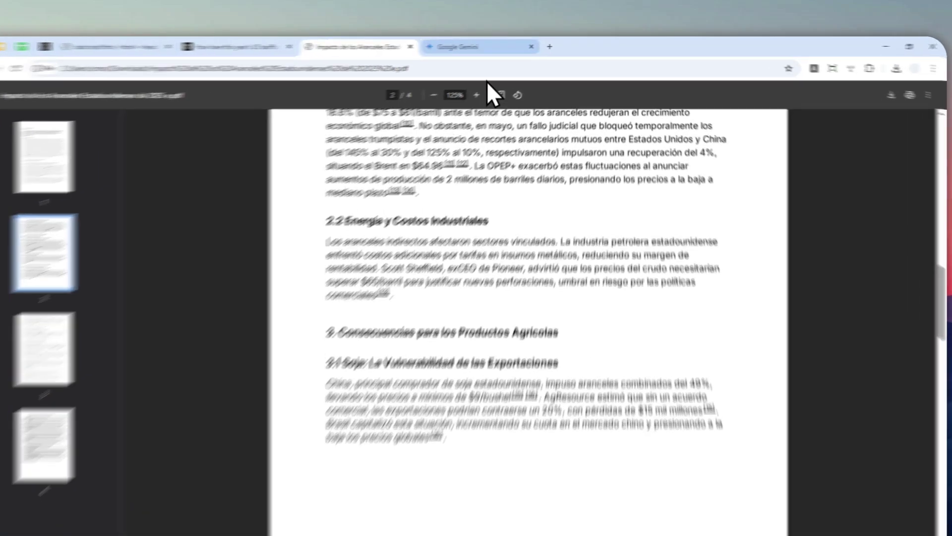
left_click(509, 45)
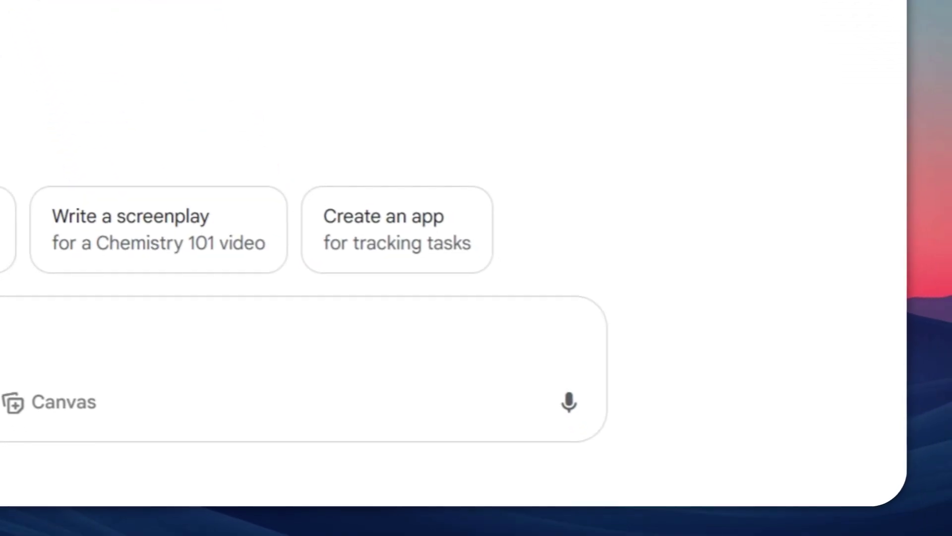
left_click_drag(75, 446, 437, 323)
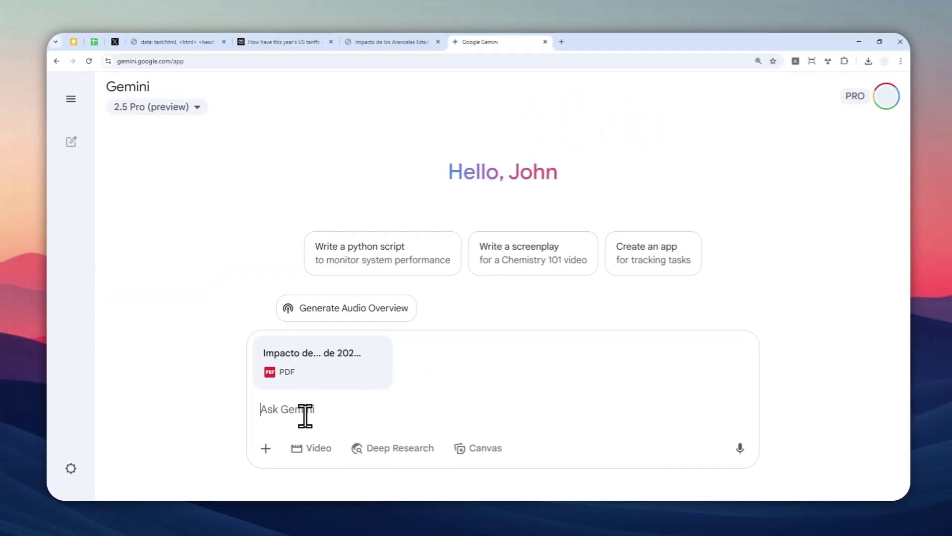
- Enter the prompt 'Translate the following content to English (UK)' and switch on Canvas mode
type("Transla")
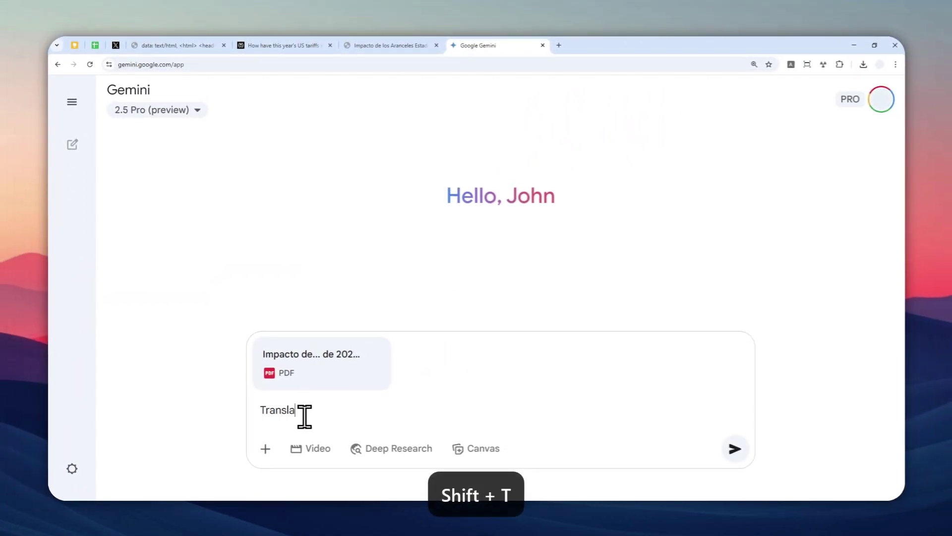
type("te nt")
key("BackSpace")
key("BackSpace")
type("the oll")
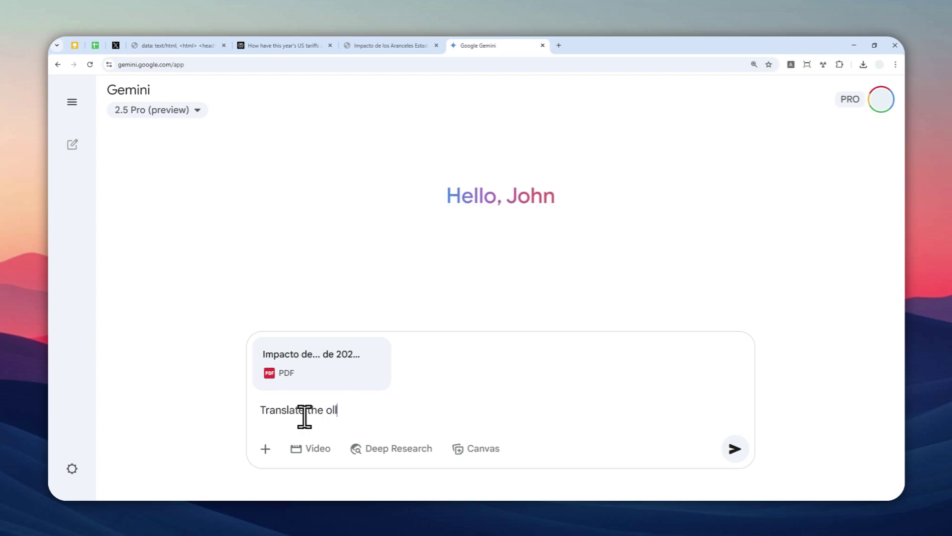
key("BackSpace")
type("llowi")
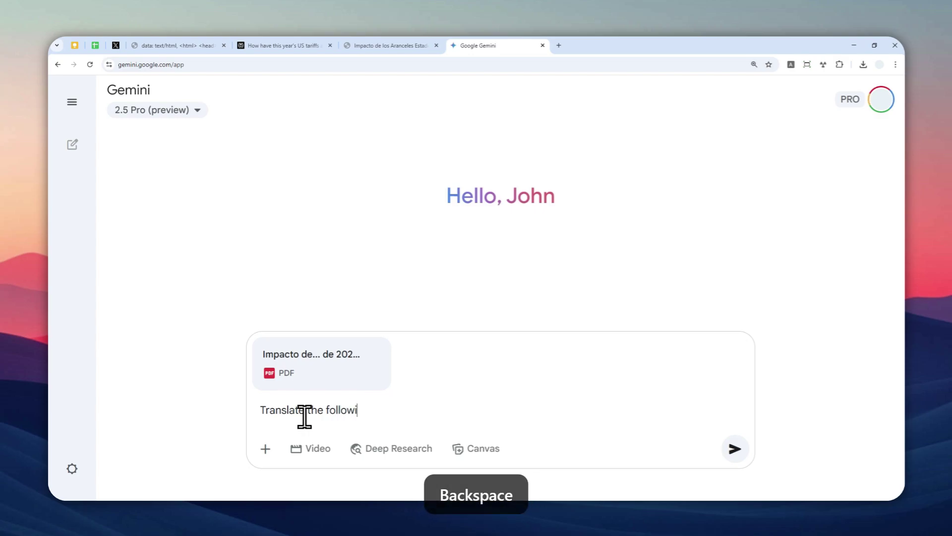
type("ng conte")
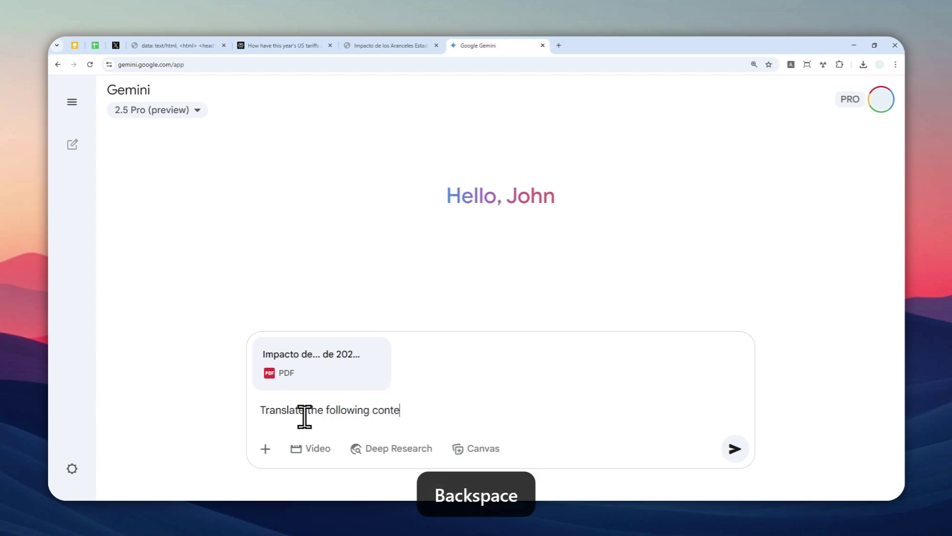
type("nt to")
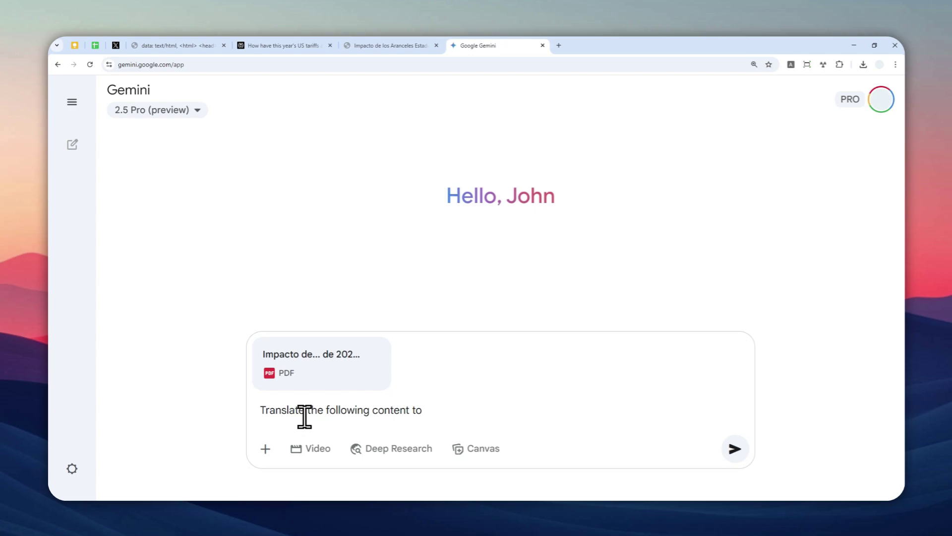
type(" En")
type("(UK)")
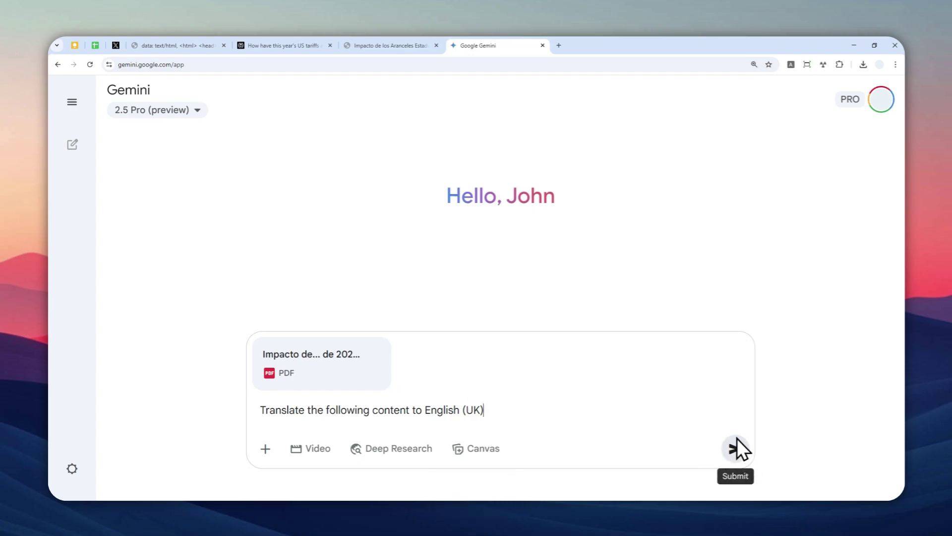
left_click(478, 449)
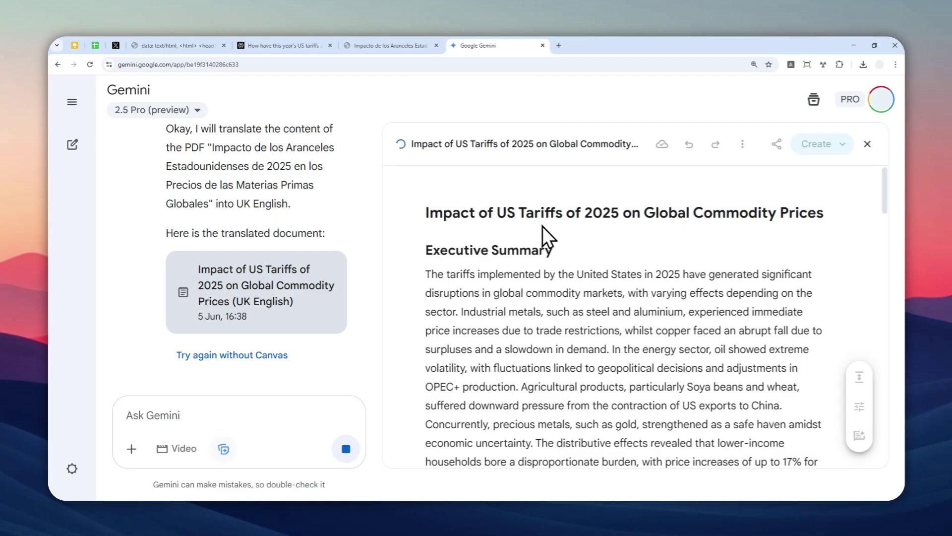
- Scroll through the finished Canvas translation to review sections 1 to 6
scroll(622, 219, "down", 10)
scroll(656, 211, "down", 10)
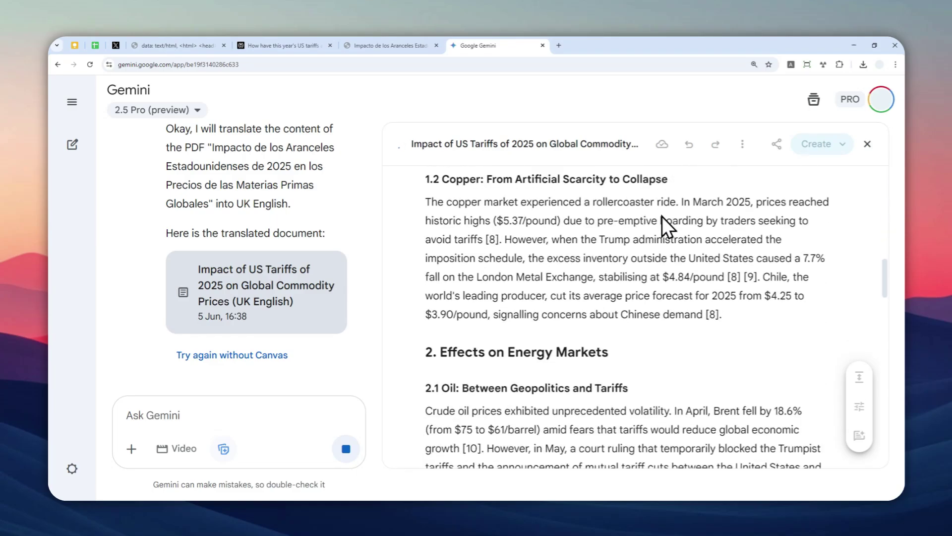
scroll(652, 209, "down", 5)
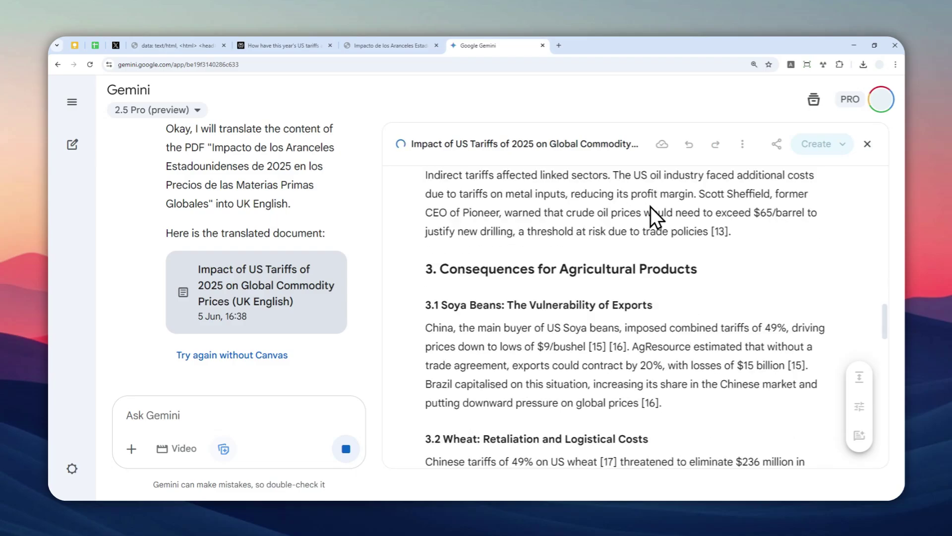
scroll(647, 222, "down", 5)
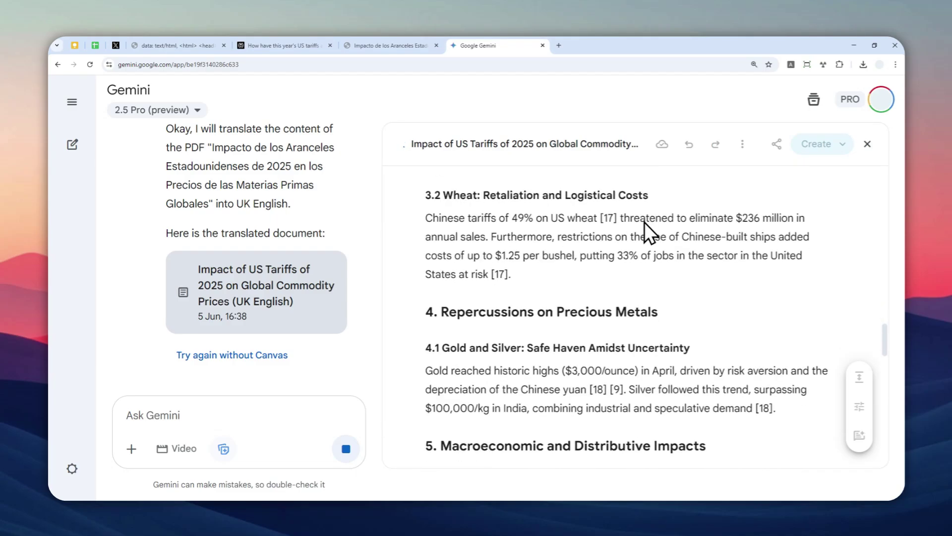
scroll(664, 212, "down", 4)
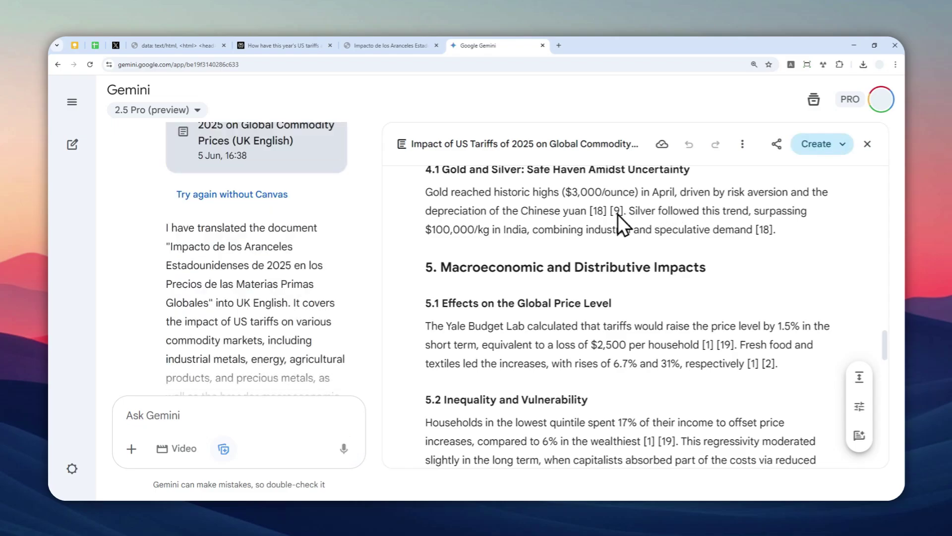
scroll(586, 216, "down", 5)
scroll(585, 218, "down", 10)
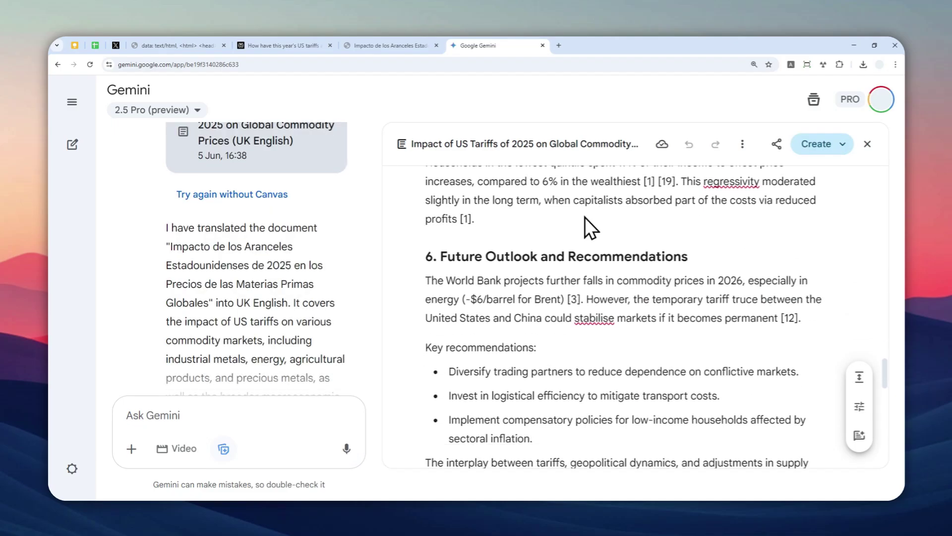
scroll(582, 263, "up", 12)
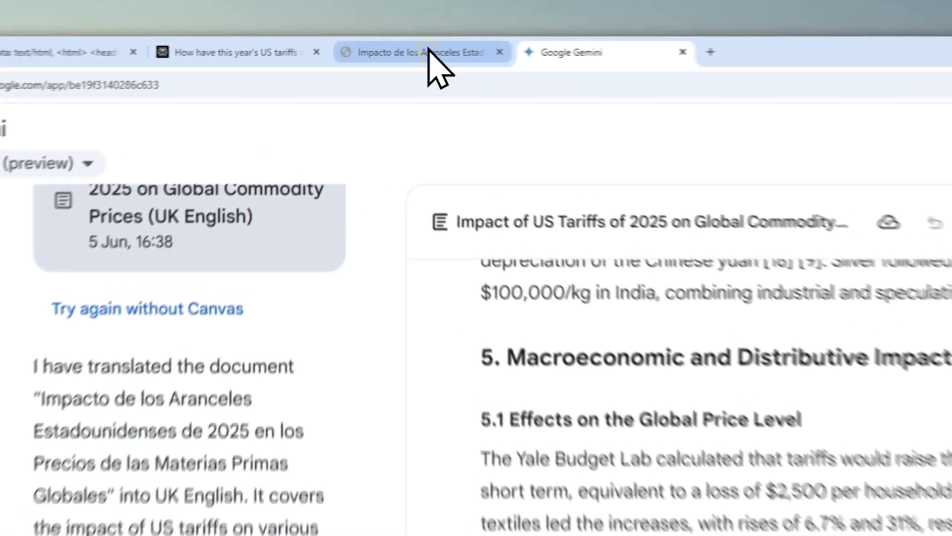
left_click(386, 45)
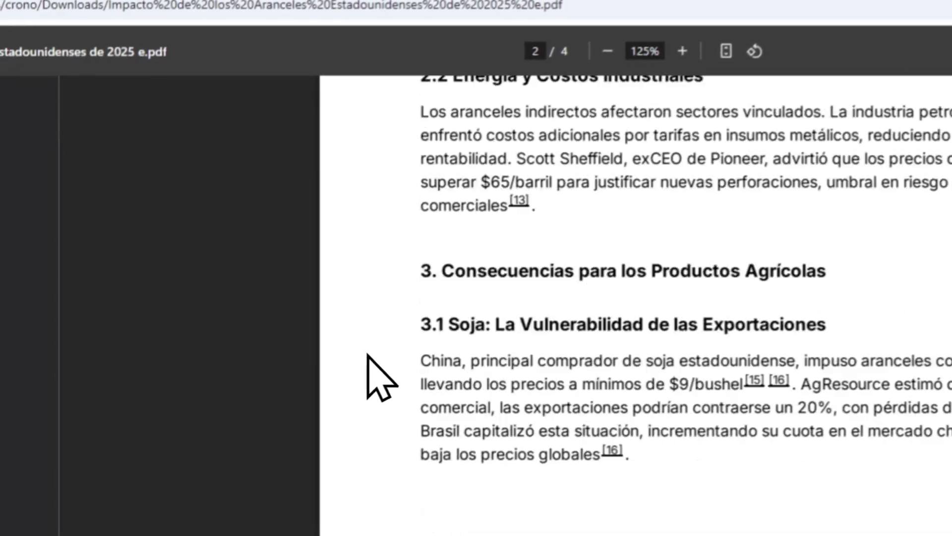
scroll(376, 377, "down", 10)
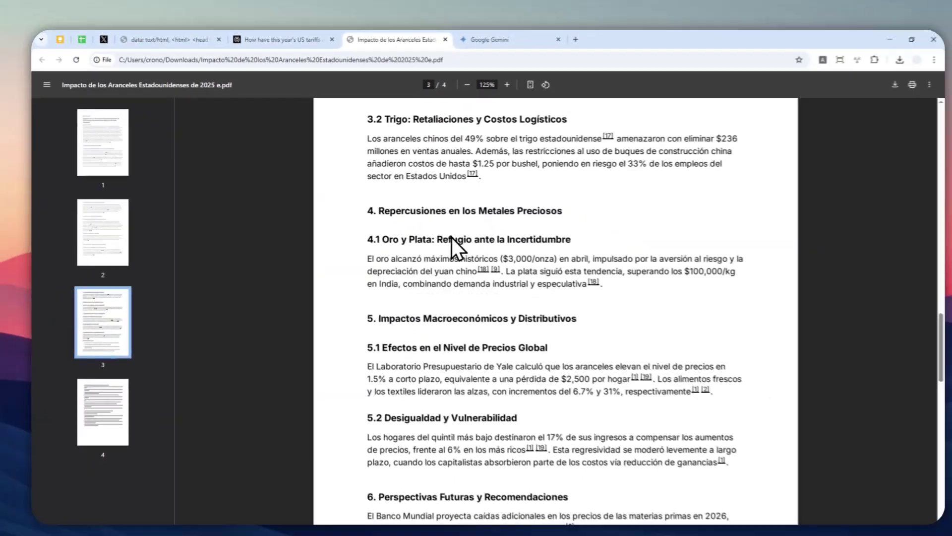
scroll(415, 218, "down", 5)
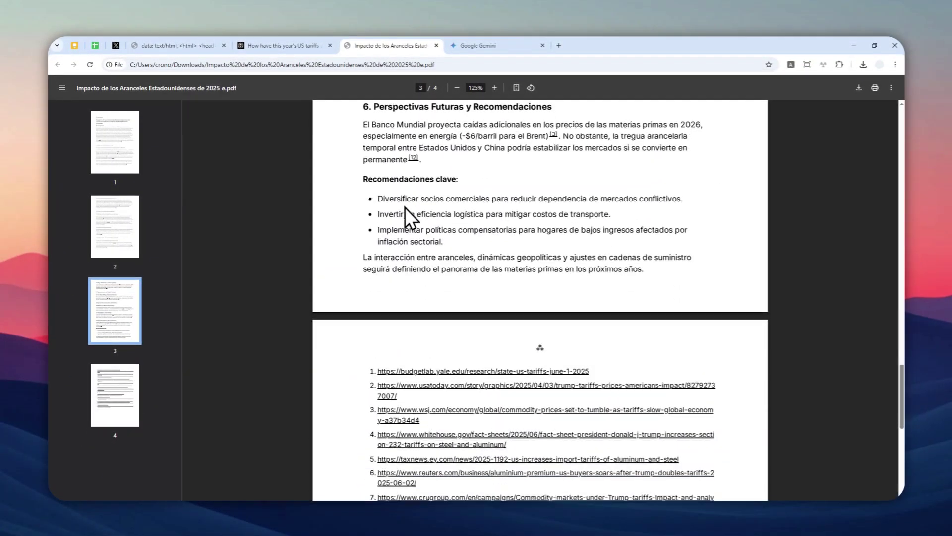
scroll(406, 216, "up", 2)
left_click(496, 44)
scroll(645, 447, "down", 5)
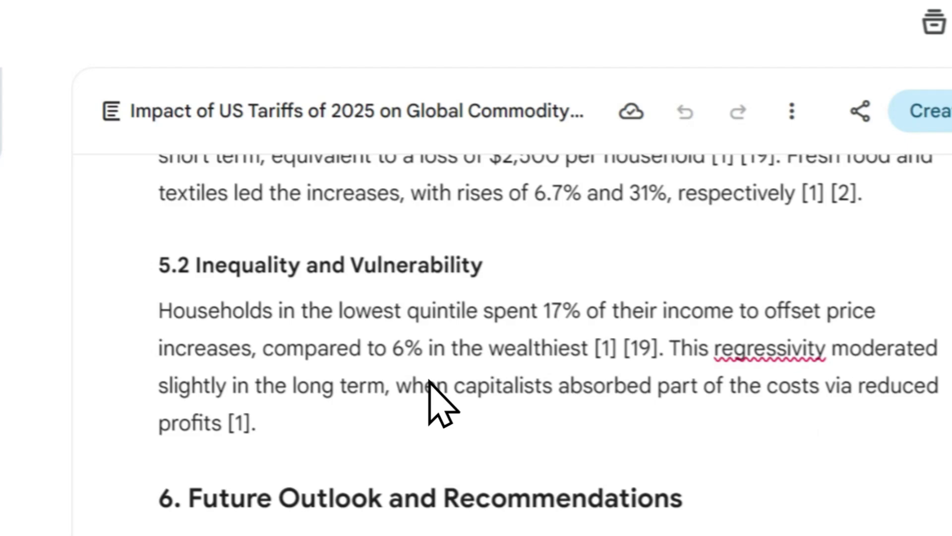
scroll(541, 268, "down", 4)
scroll(541, 268, "up", 15)
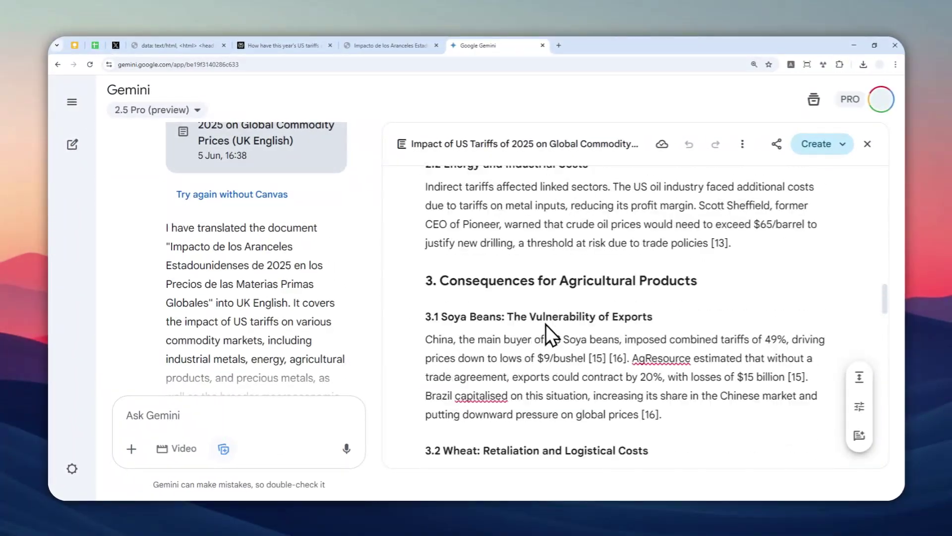
- Export the translated Canvas report to Google Docs from the Share & export menu
scroll(546, 324, "up", 10)
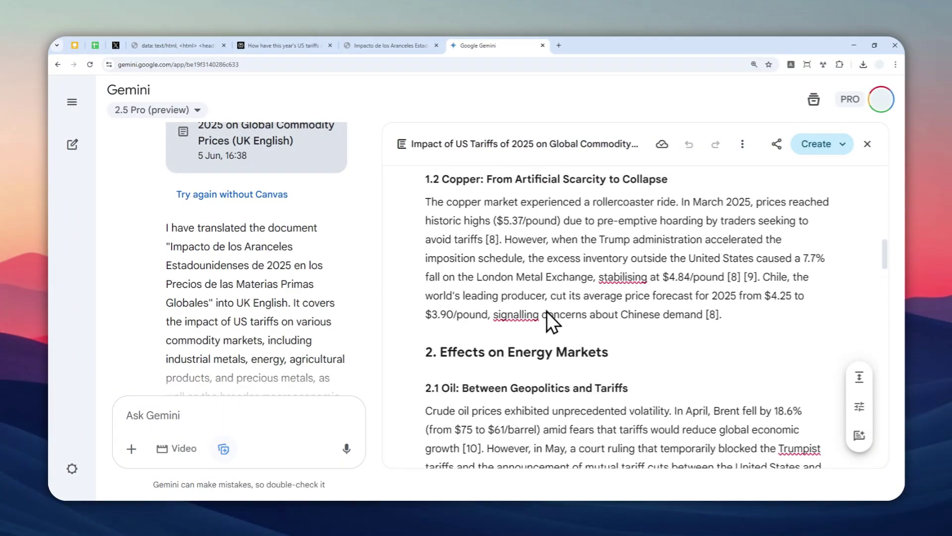
scroll(538, 251, "up", 5)
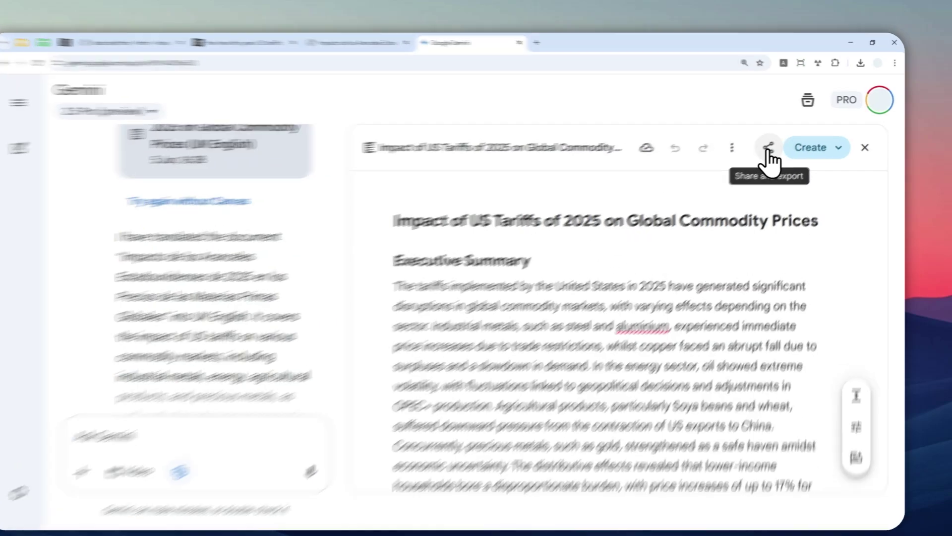
left_click(777, 144)
left_click(590, 325)
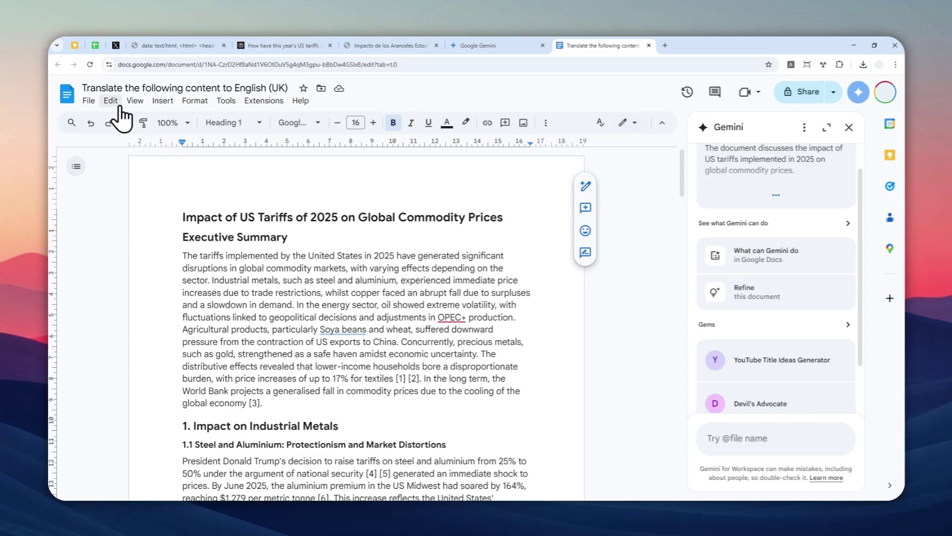
- Download the Google Docs translation as a PDF document (.pdf) via File > Download
left_click(88, 100)
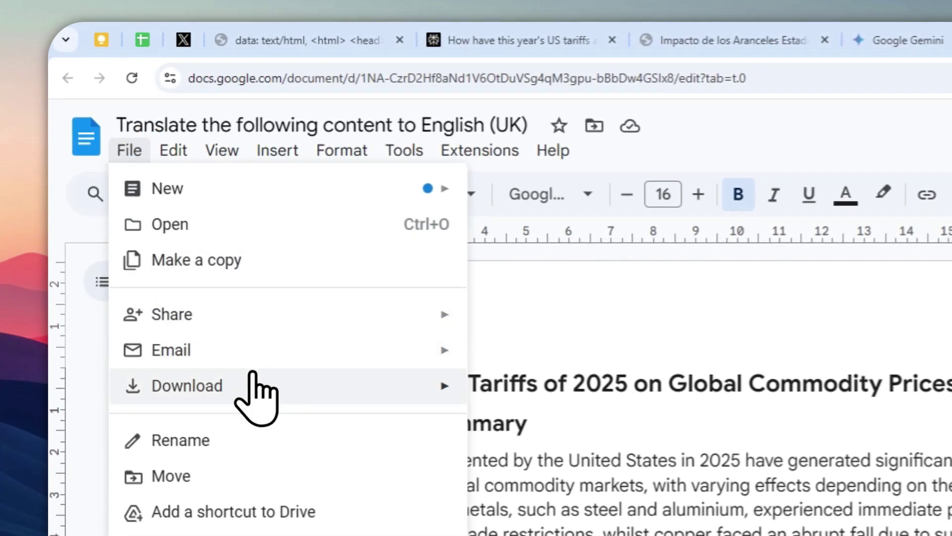
mouse_move(256, 386)
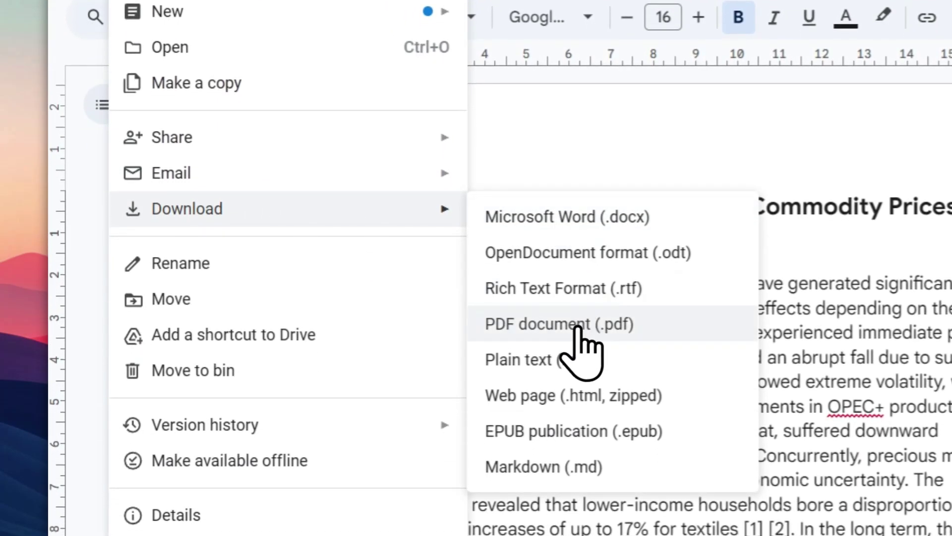
left_click(578, 325)
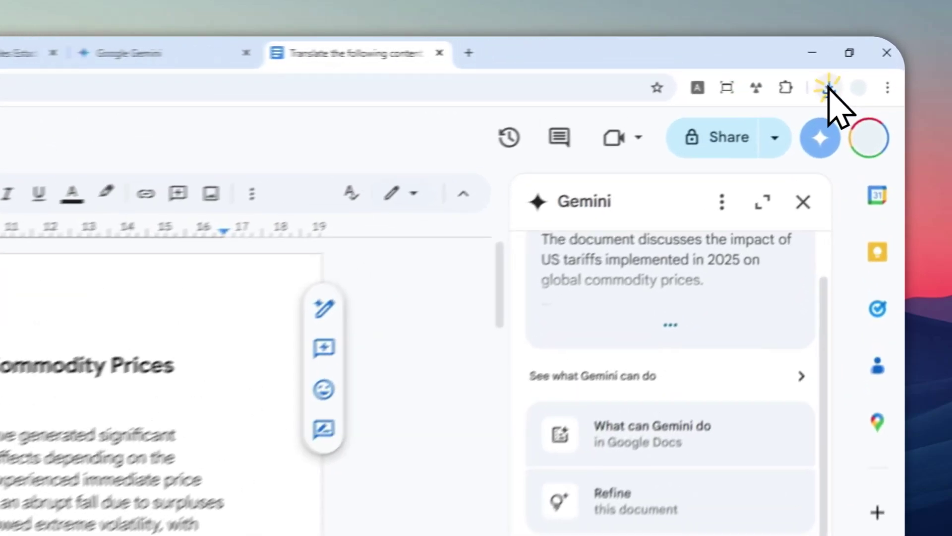
- Open the downloaded PDF from the Downloads list in a new tab and scroll through its pages
left_click(863, 65)
left_click_drag(765, 107, 203, 82)
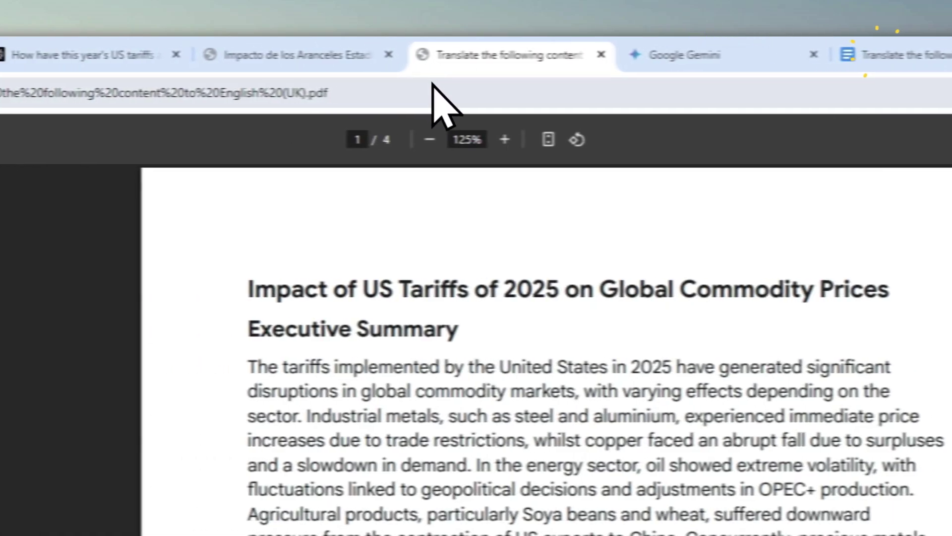
scroll(519, 216, "down", 5)
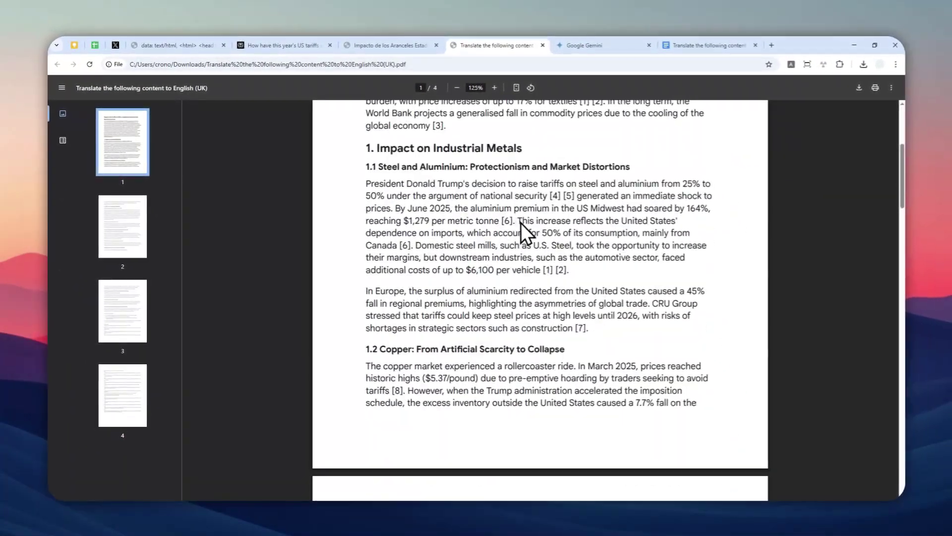
scroll(522, 212, "down", 5)
scroll(521, 208, "down", 1)
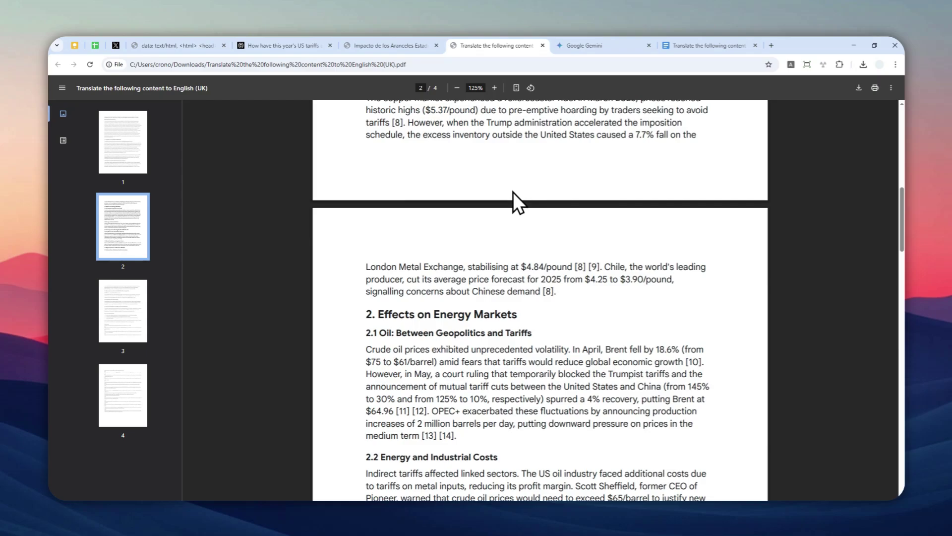
scroll(513, 192, "down", 3)
scroll(516, 183, "down", 1)
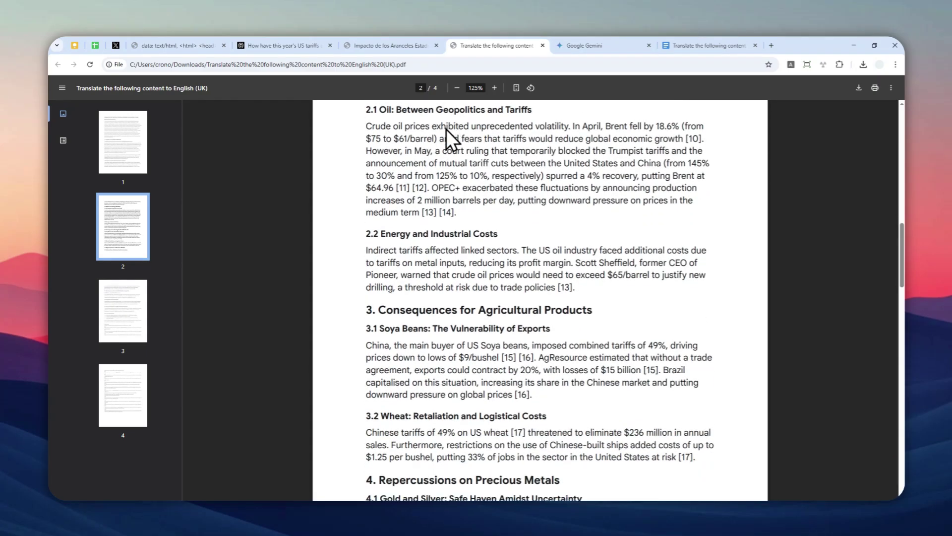
scroll(474, 198, "down", 5)
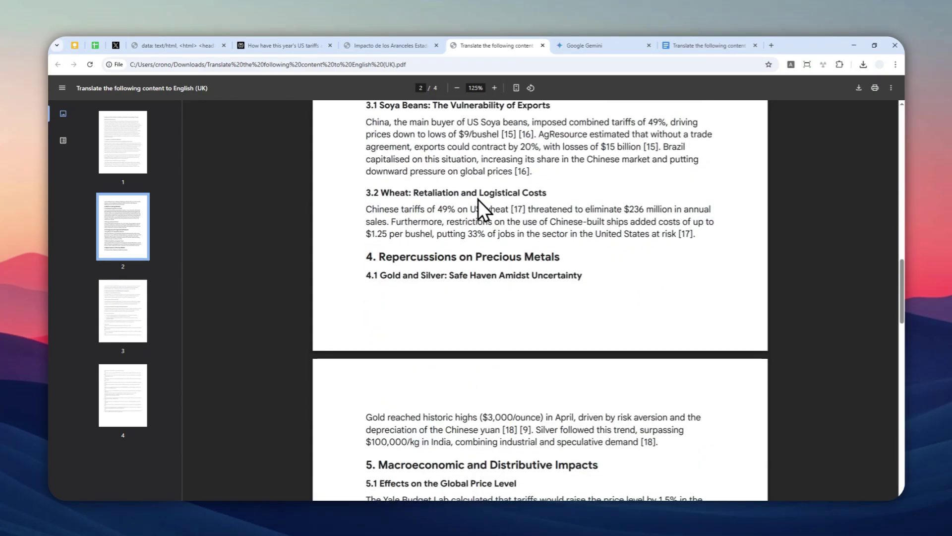